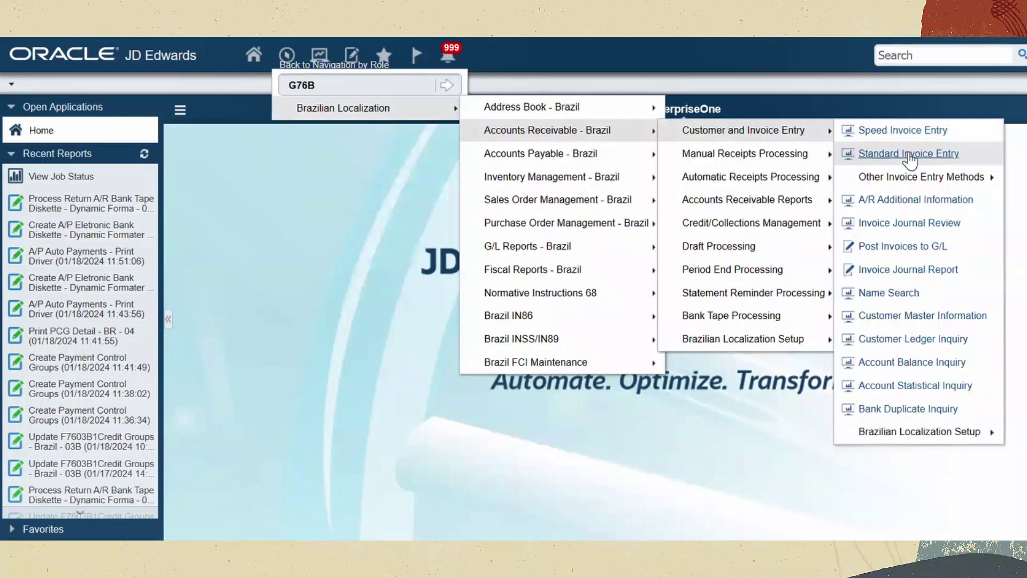
Step: Enter a standard invoice for the São Paulo customer in company 07600, saved as document 1757
{"action": "left_click", "coordinate": [909, 154]}
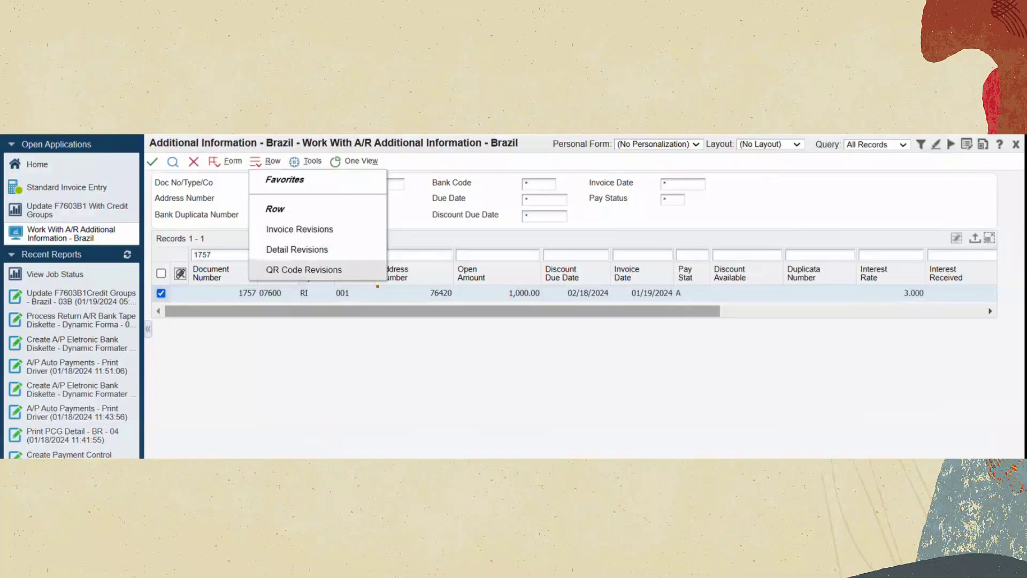
Step: View QR Code Revisions for invoice 1757 from Brazil A/R additional information
{"action": "left_click", "coordinate": [303, 270]}
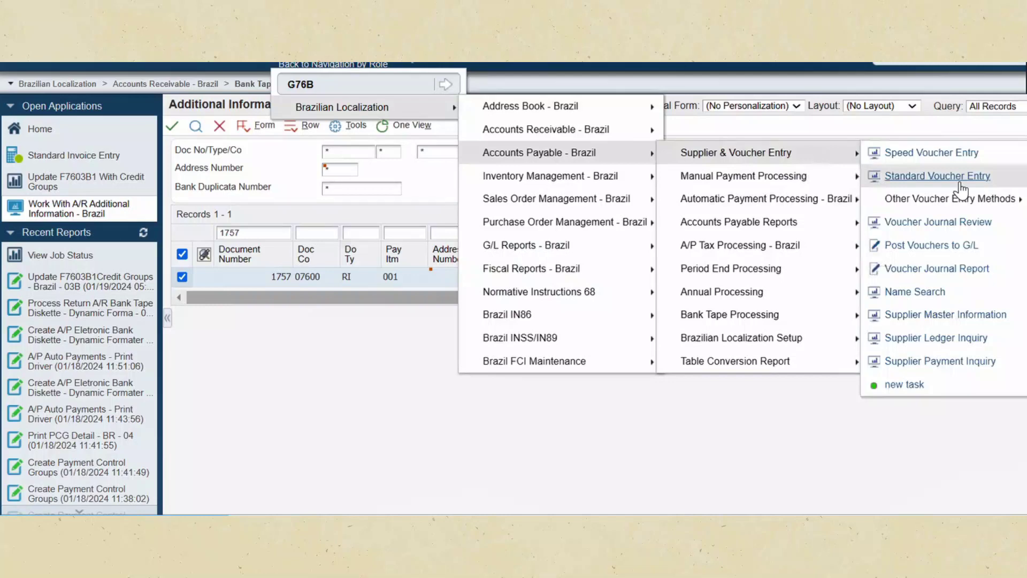
Step: Enter and save a 1,000.00 BRL voucher for supplier 76430 against invoice 1757 as document 878
{"action": "left_click", "coordinate": [937, 176]}
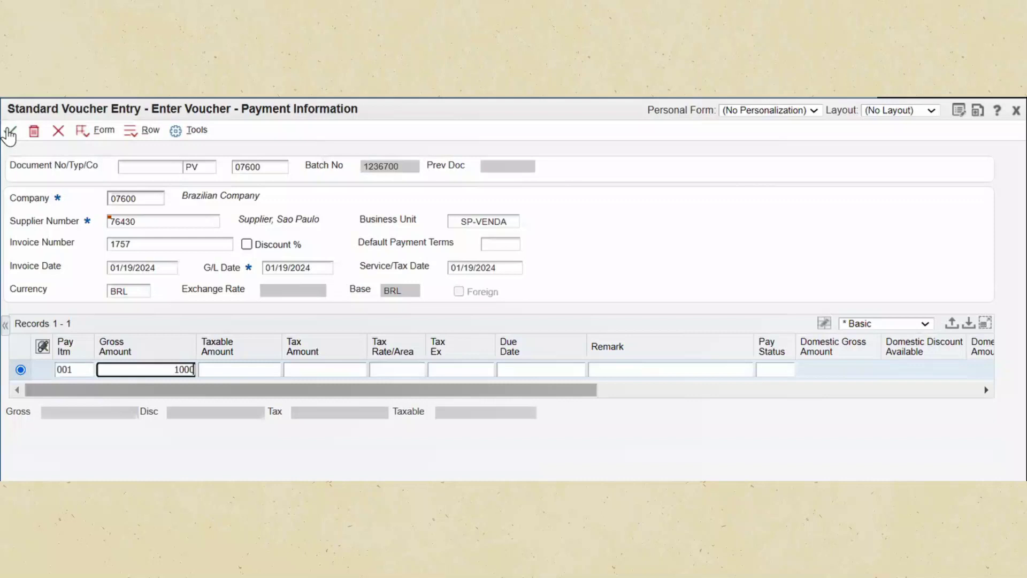
{"action": "left_click", "coordinate": [9, 133]}
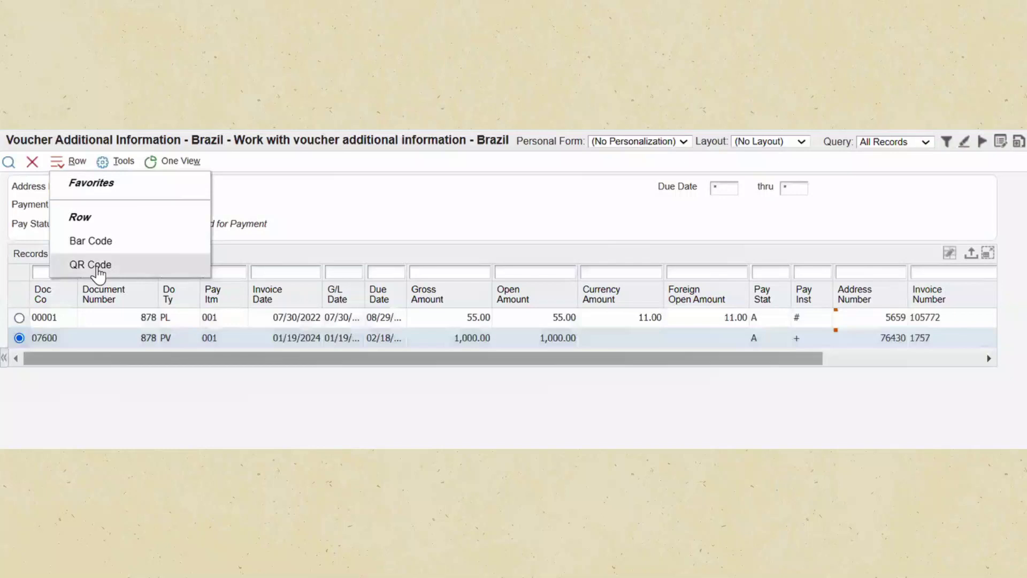
Step: View the QR code revisions for voucher 878 PV, with blank PIX key and QR code fields
{"action": "left_click", "coordinate": [98, 273]}
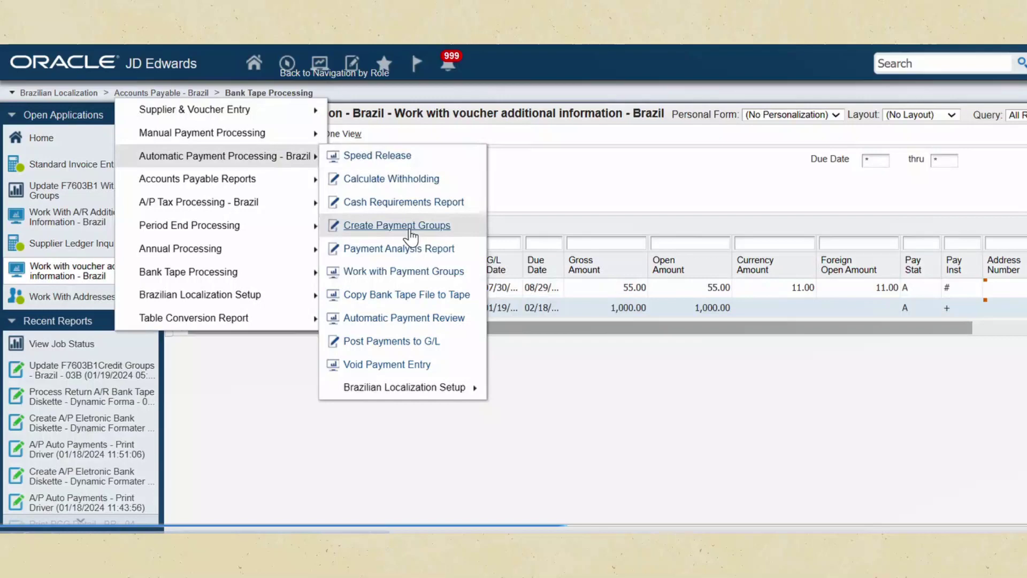
Step: Run Create Payment Groups to build the payment control groups for payment instrument +
{"action": "left_click", "coordinate": [410, 226]}
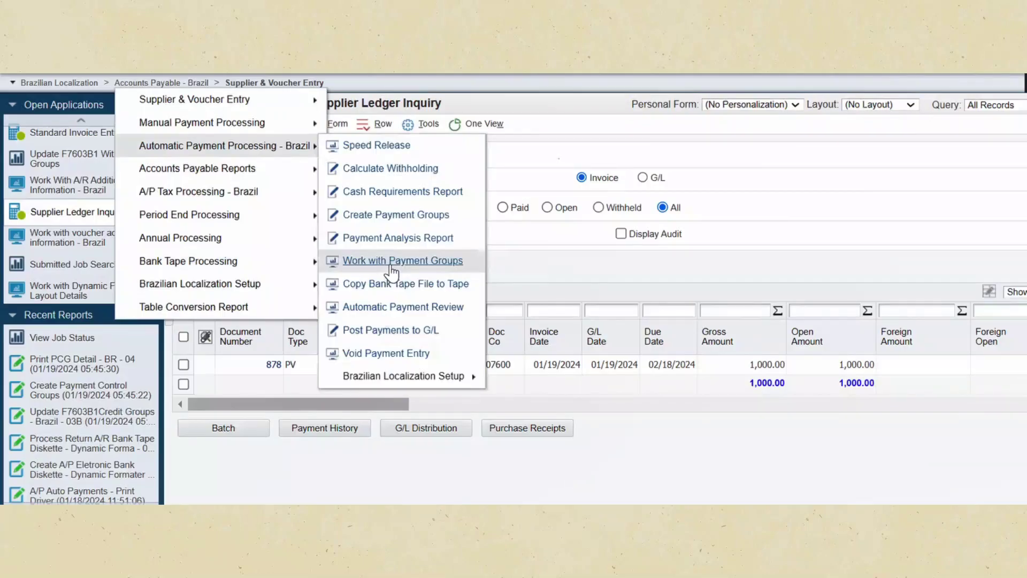
Step: Write the pending 1,000.00 WRT payment group, producing outbound bank file 00000984
{"action": "left_click", "coordinate": [391, 268]}
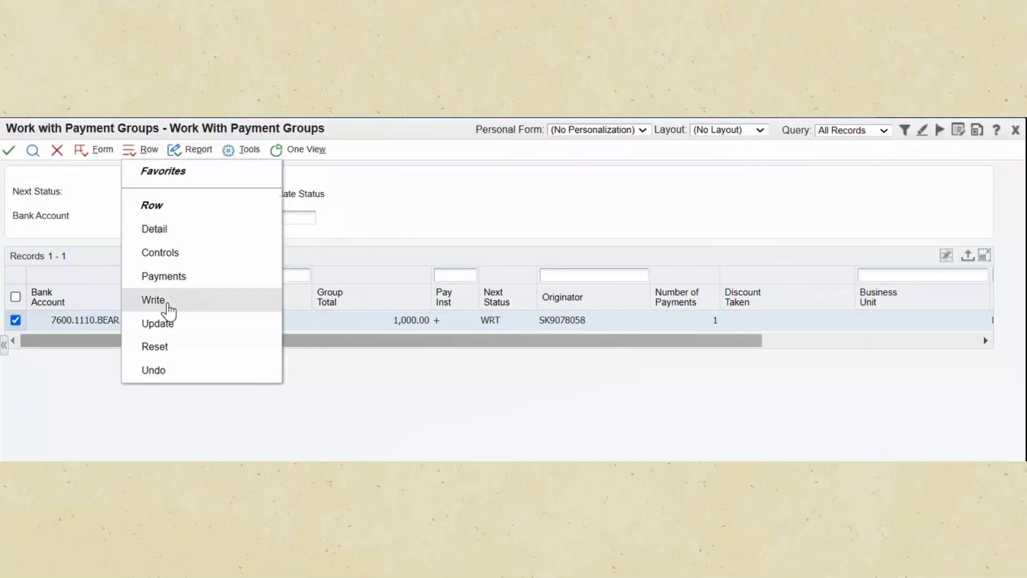
{"action": "left_click", "coordinate": [154, 301]}
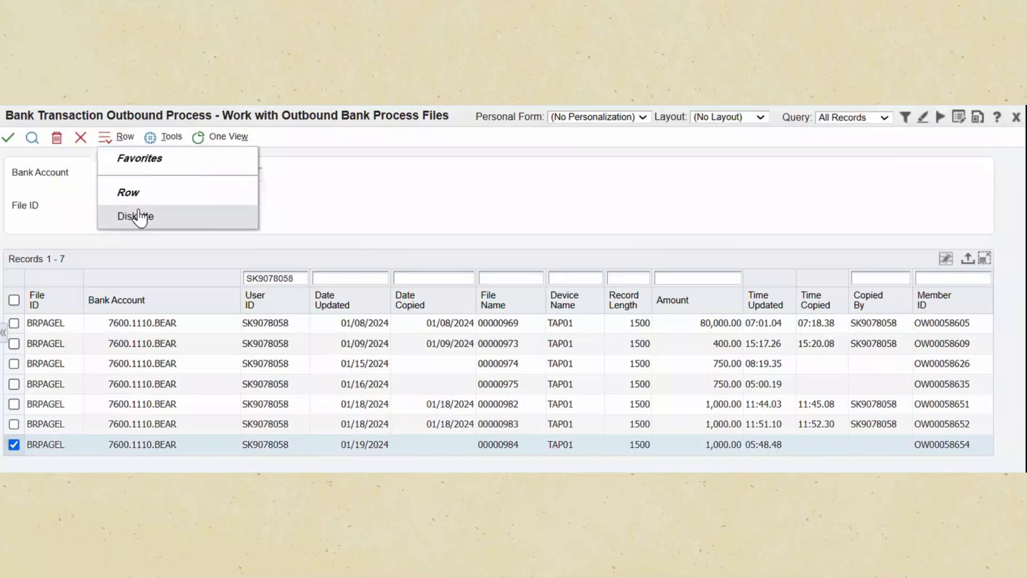
Step: Start diskette creation for the 01/19/2024 outbound bank file of 1,000.00
{"action": "left_click", "coordinate": [136, 216]}
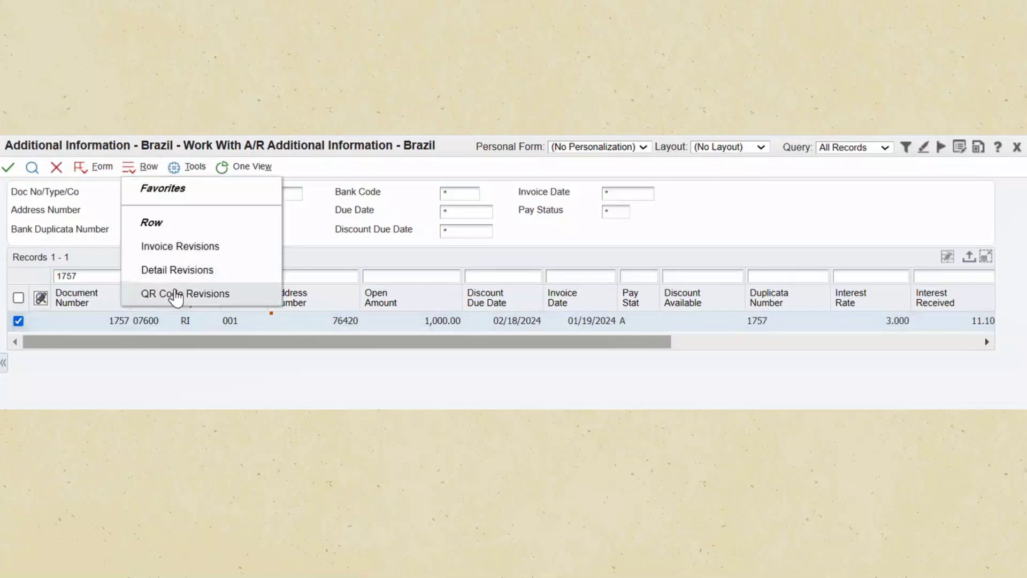
{"action": "left_click", "coordinate": [175, 296]}
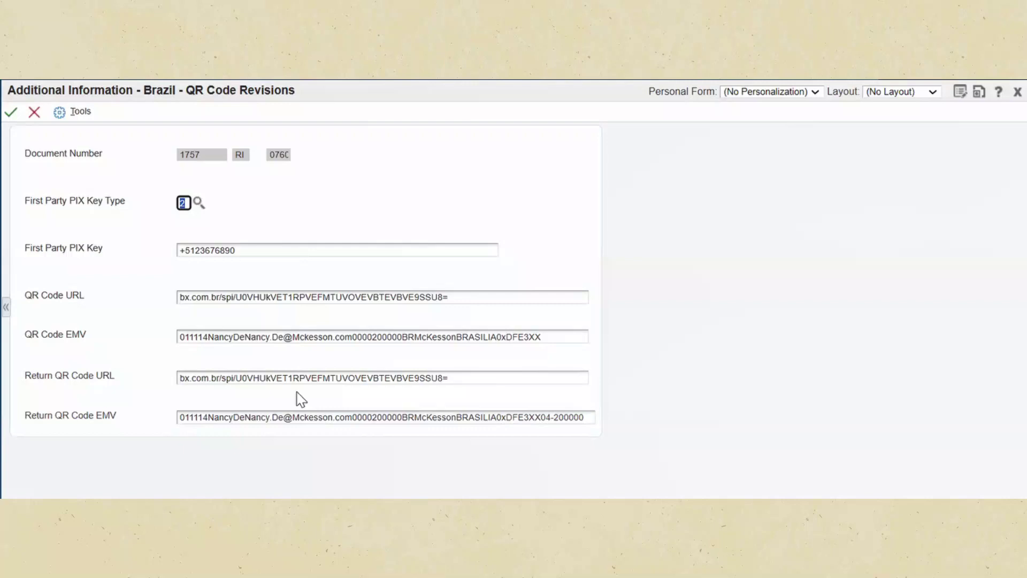